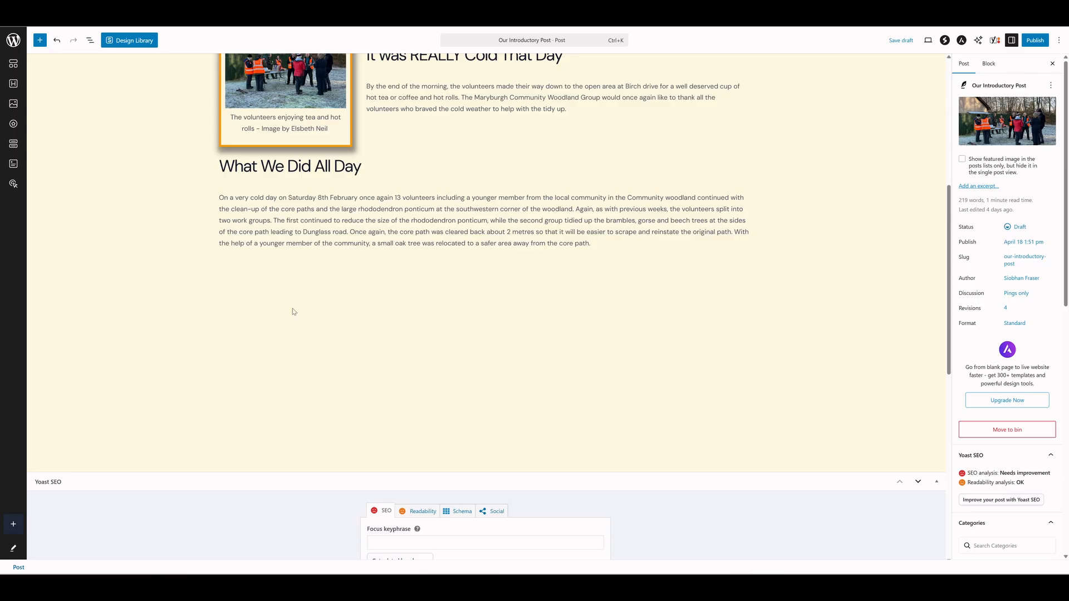
Step: Add a single-column Container block below the "What We Did All Day" text and set its container width to Boxed
click(40, 40)
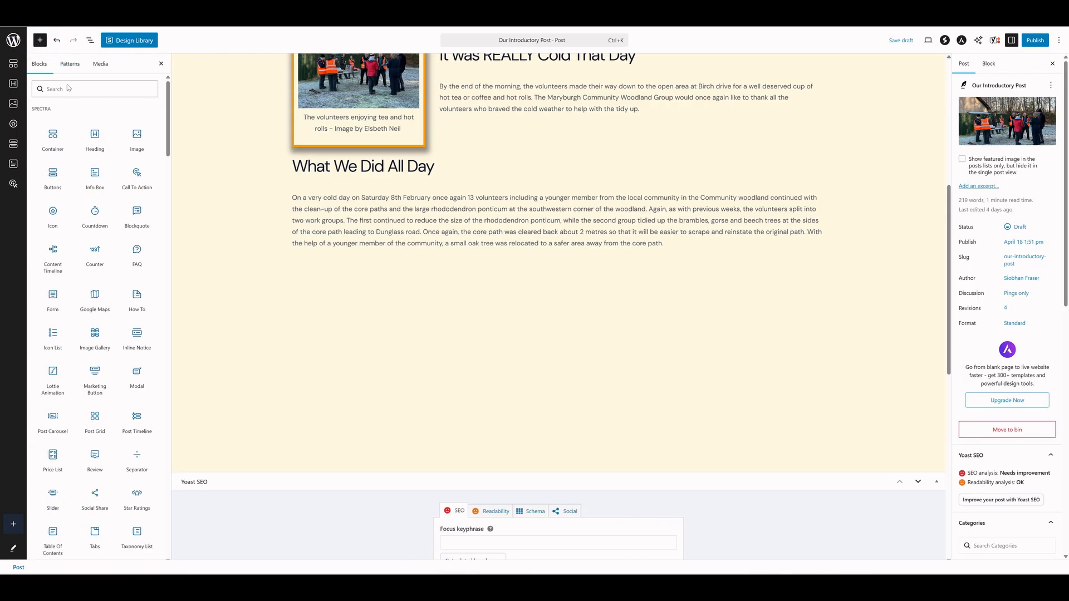
drag(55, 139, 458, 285)
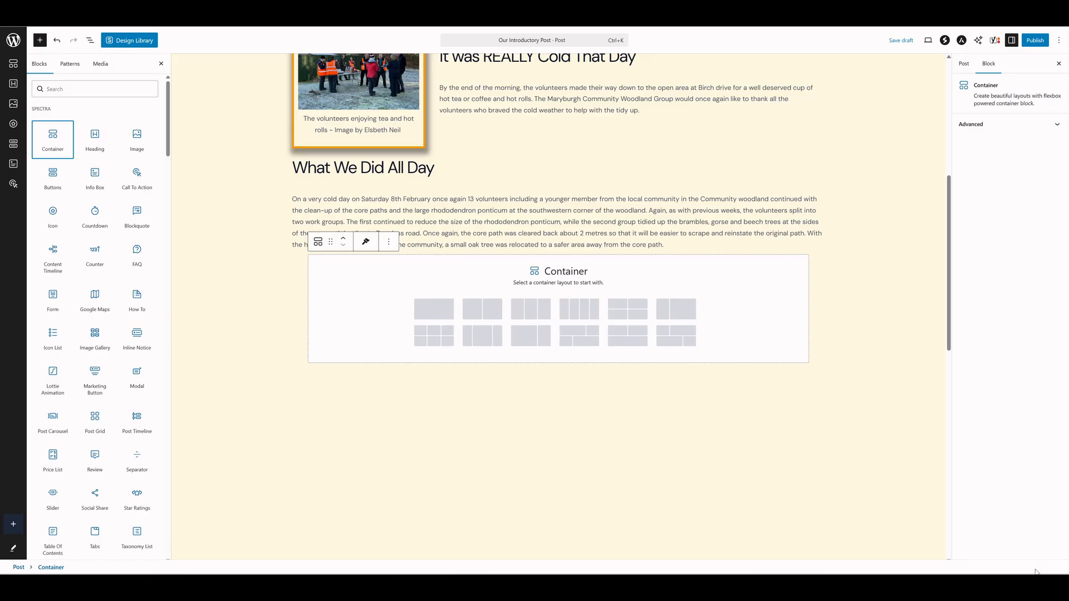
click(436, 310)
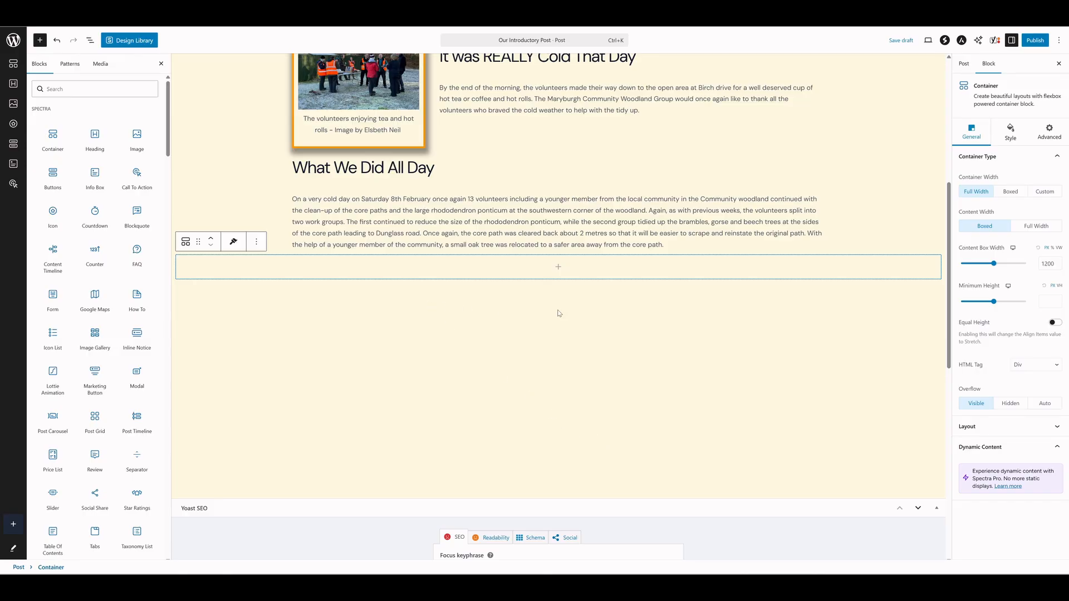
click(1011, 194)
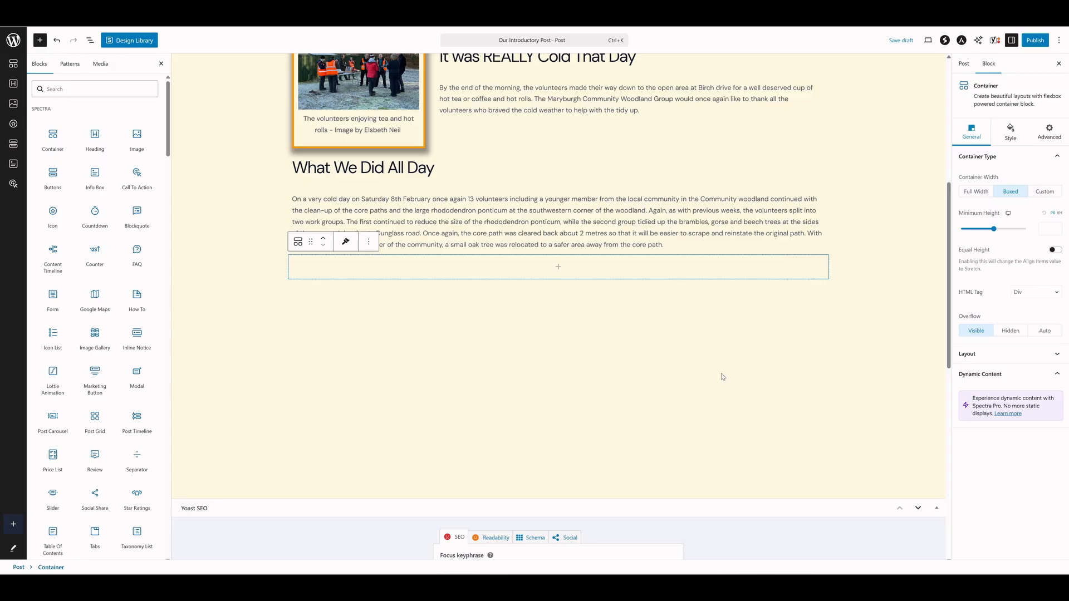
Step: Find the standard Table block and insert it inside the new empty container
click(64, 91)
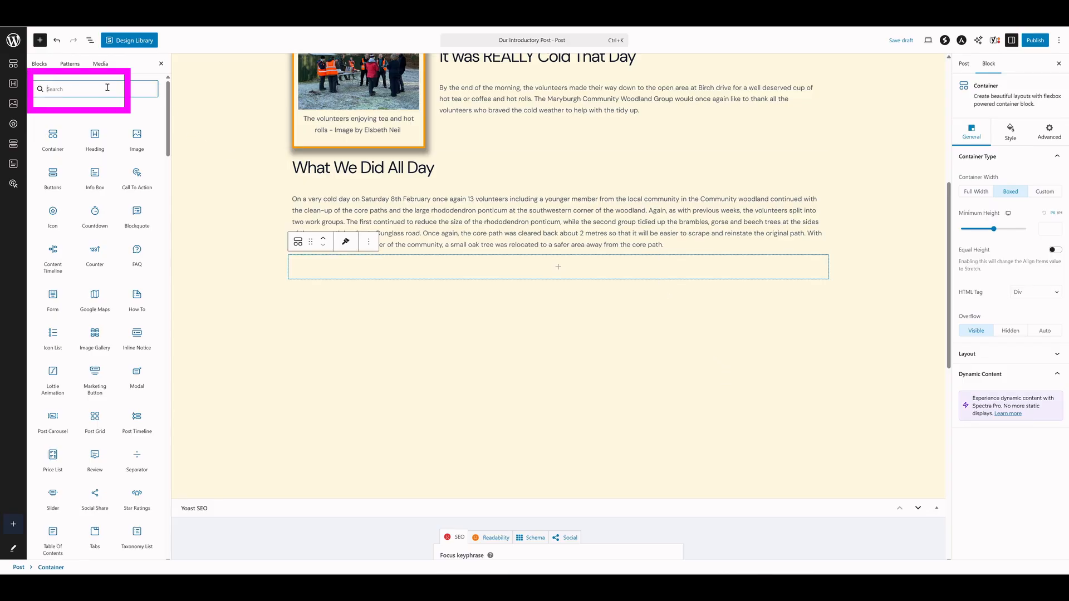
text(TABLE)
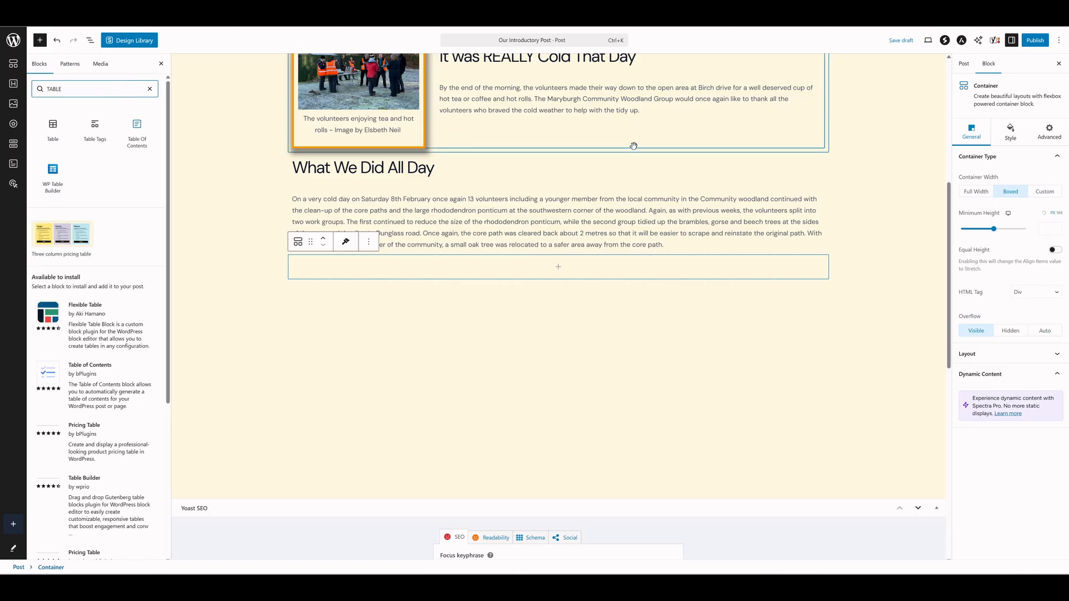
mouse_move(50, 126)
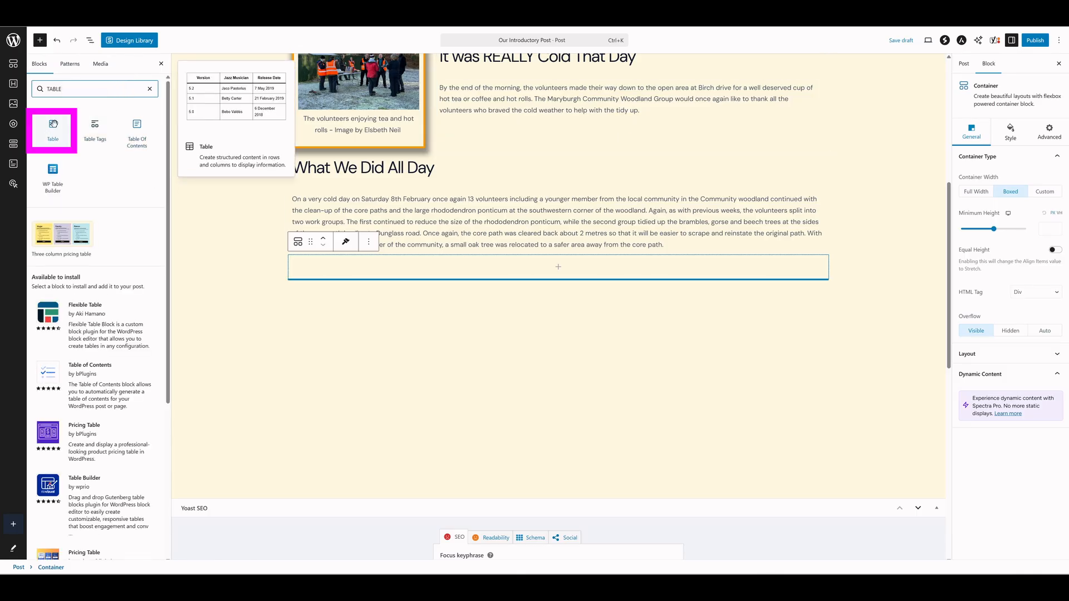
drag(51, 126, 536, 264)
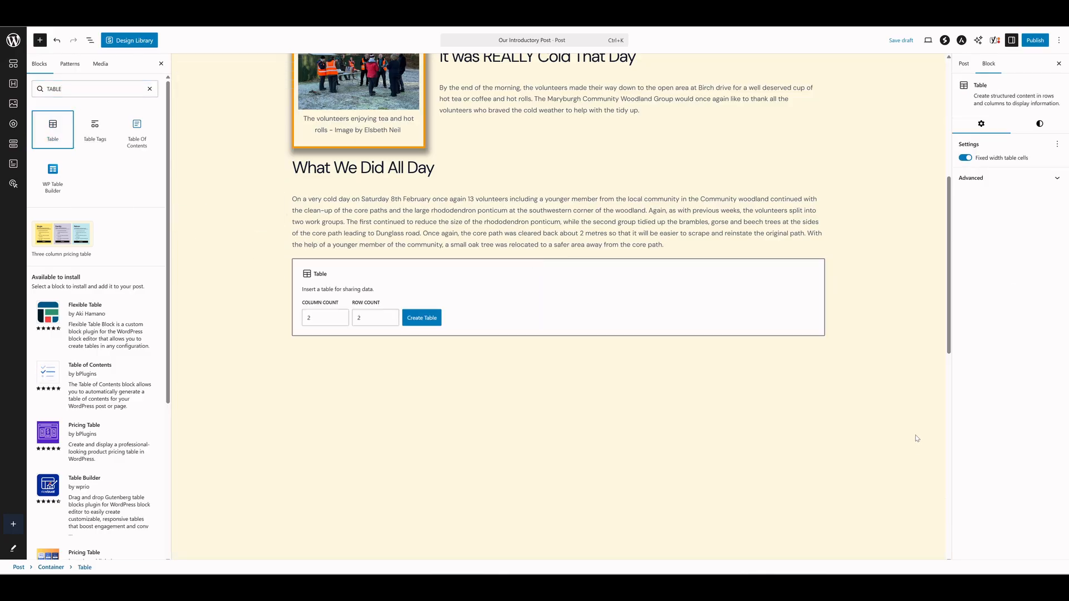
Step: Create the table with 12 columns and 1 row
click(539, 290)
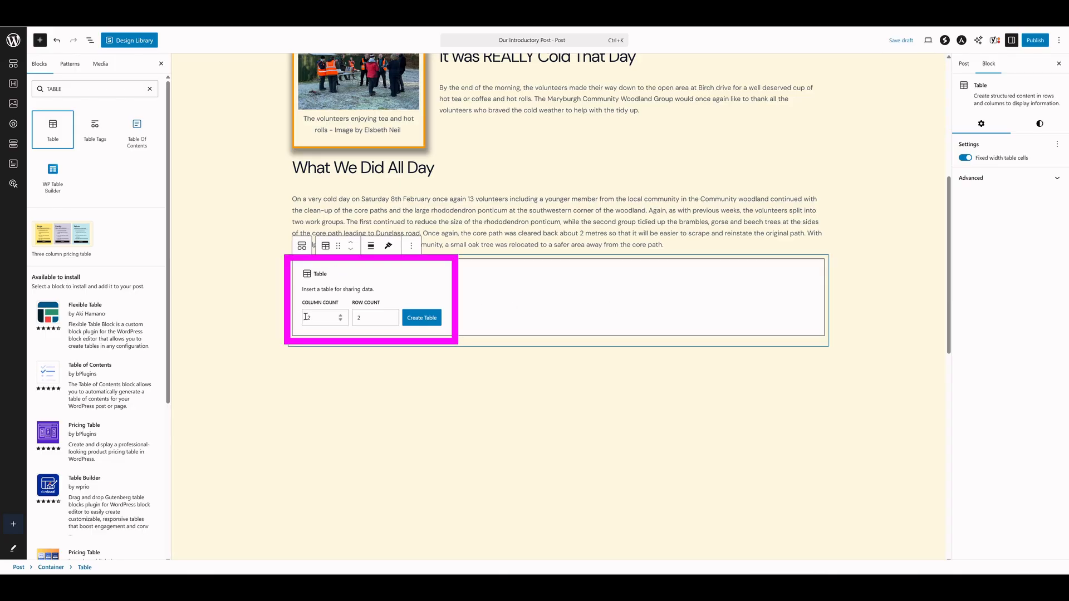
click(306, 317)
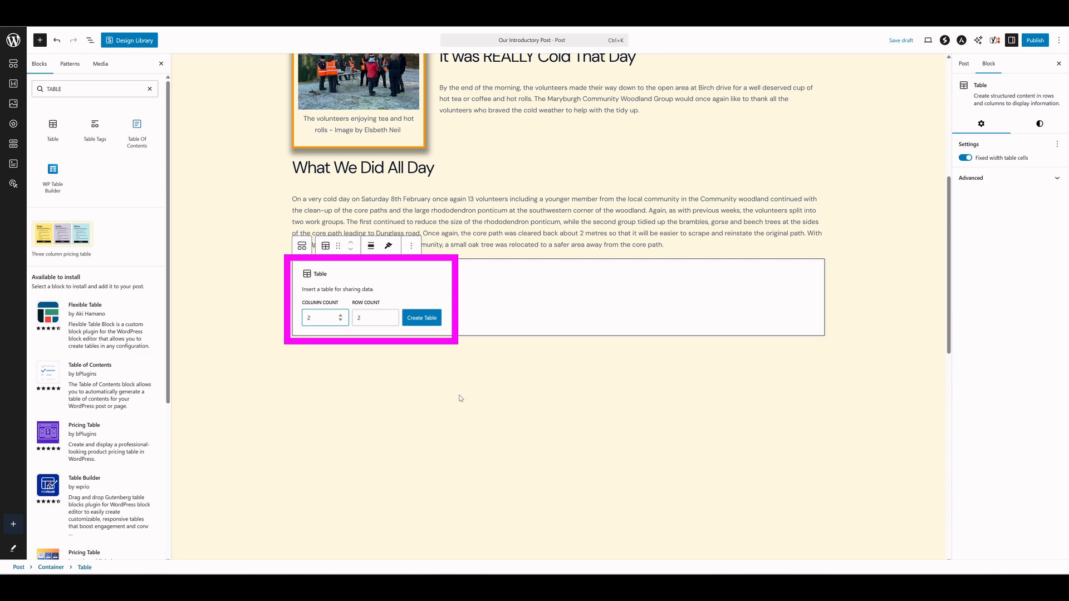
text(1)
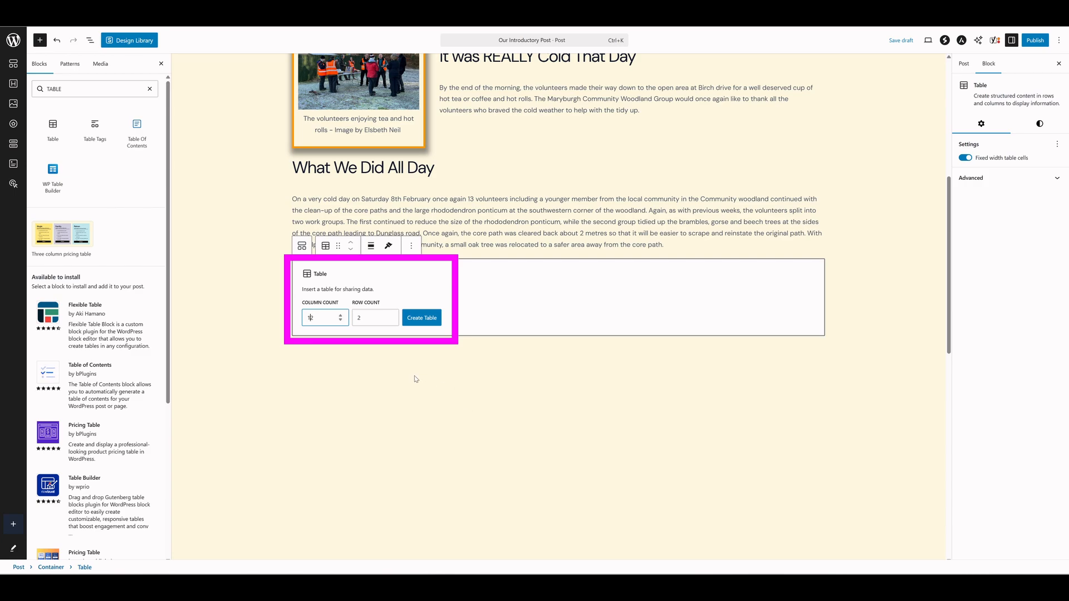
click(364, 320)
key(BackSpace)
text(1)
click(422, 318)
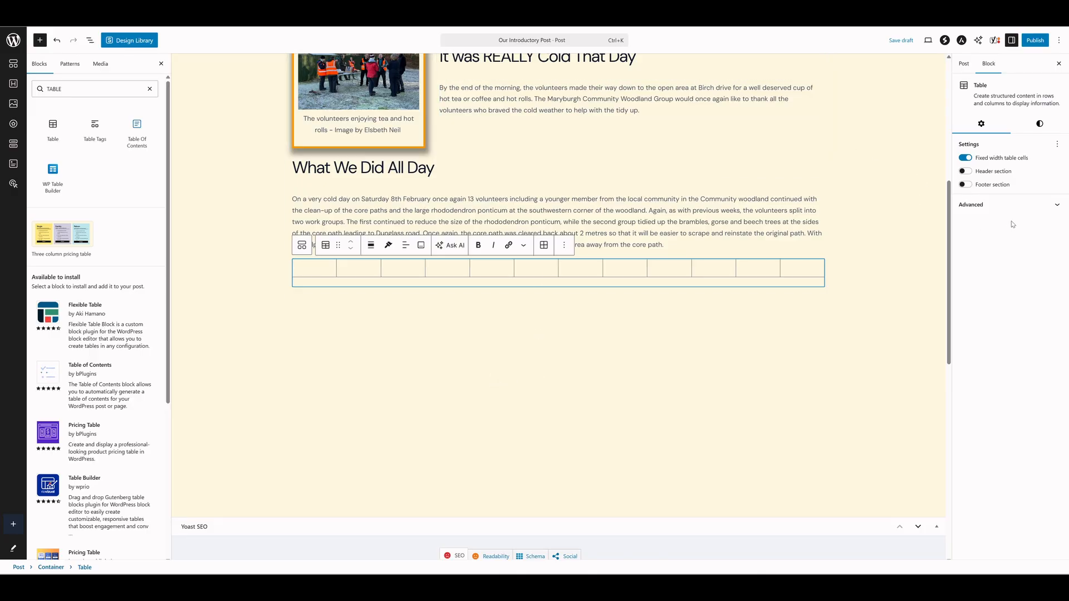
Step: Enable the table's header section and label the first three columns "January Meetings", "February Meeting" and "March Meetings"
click(965, 172)
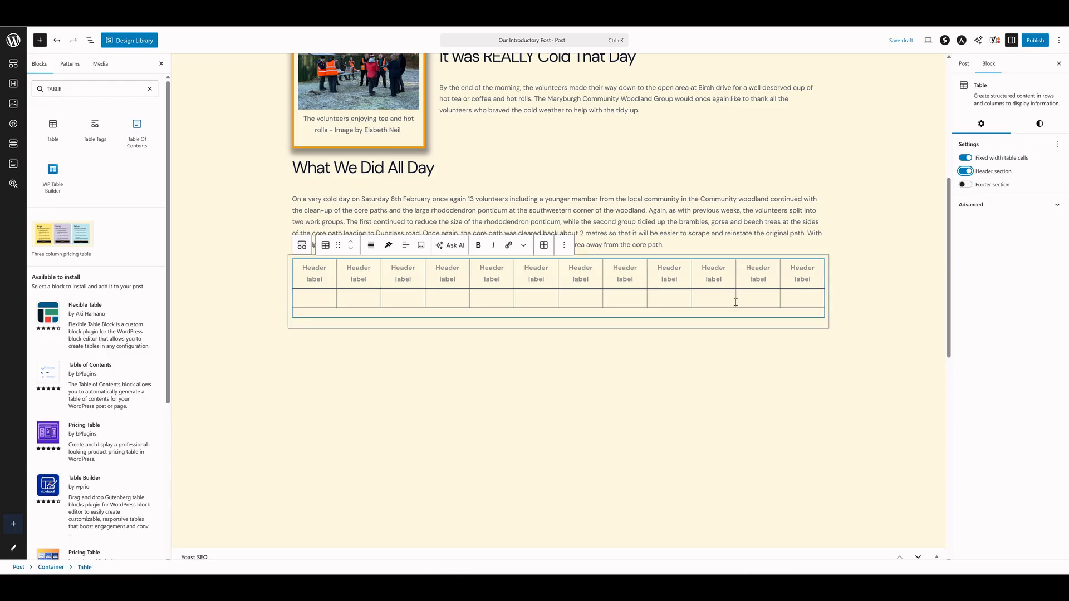
click(313, 276)
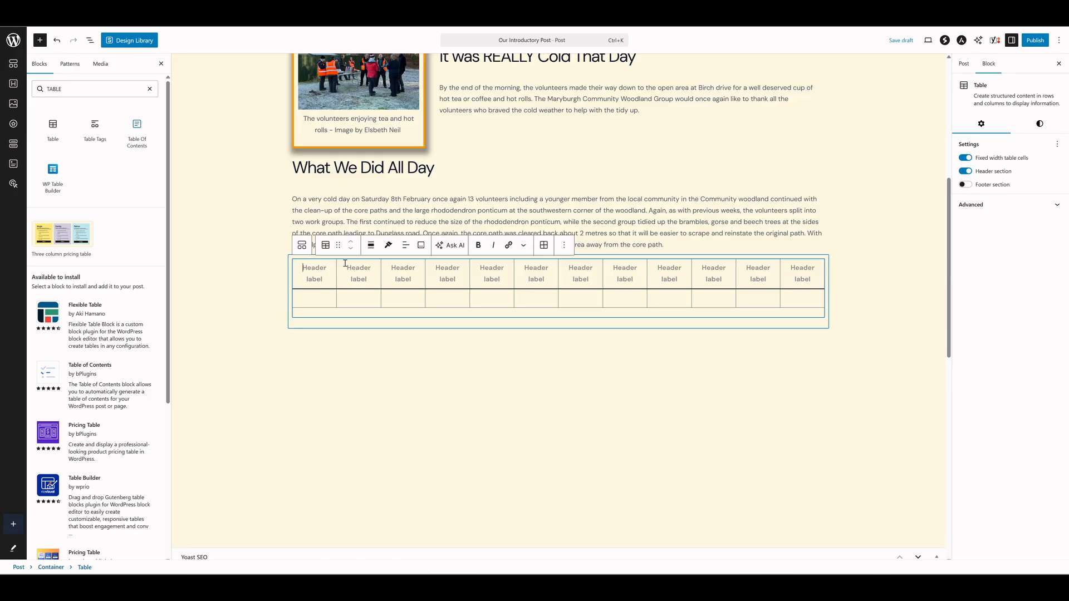
text(January Meetings)
key(Tab)
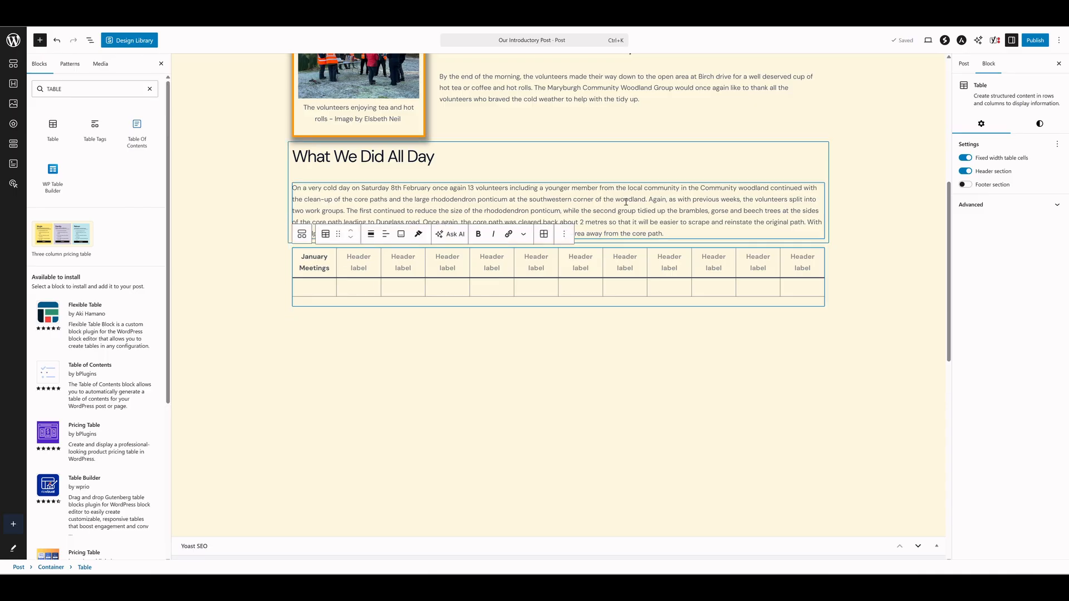
text(February Meeting)
key(Tab)
text(March Meetings)
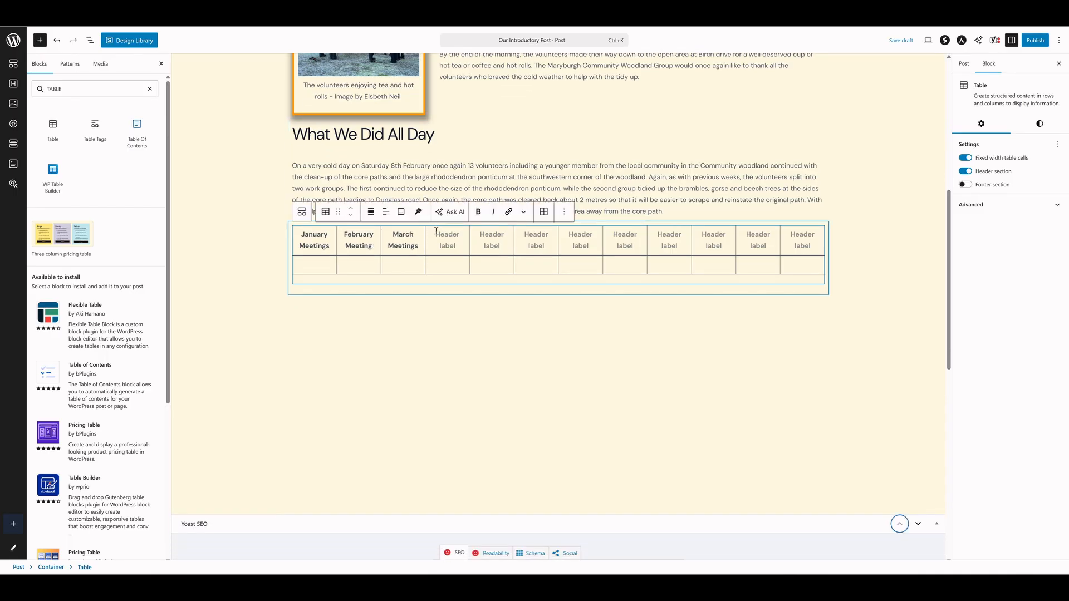
Step: Label the next five header cells "April Meetings", "May Meetings", "June Meetings", "July Meetings" and "August Meetings"
key(Tab)
text(April Meetings)
key(Tab)
text(May Meetings)
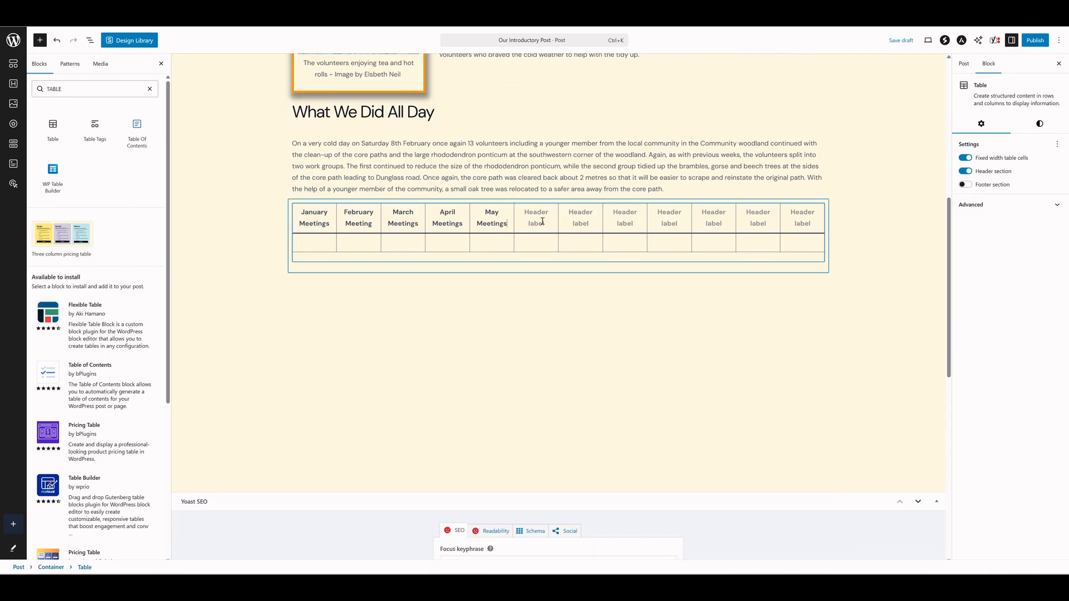
key(Tab)
text(June Meetings)
key(Tab)
text(July Meetings)
key(Tab)
text(August Meetings)
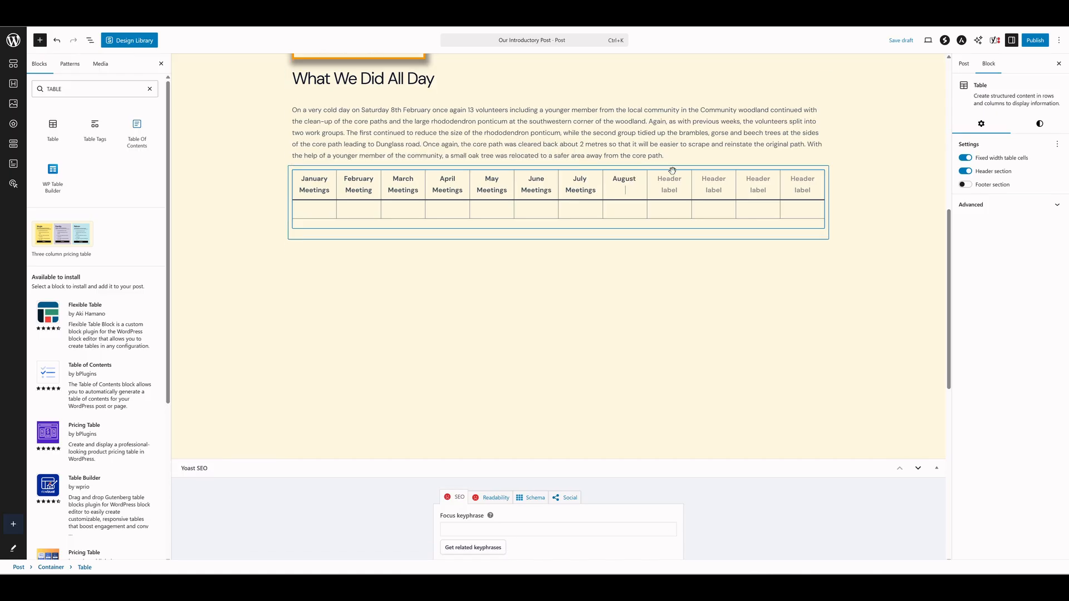
Step: Label the last four header cells "September Meetings", "October Meetings", "November Meetings" and "December Meetings"
key(Tab)
text(September Meetings)
key(Tab)
text(October Meetings)
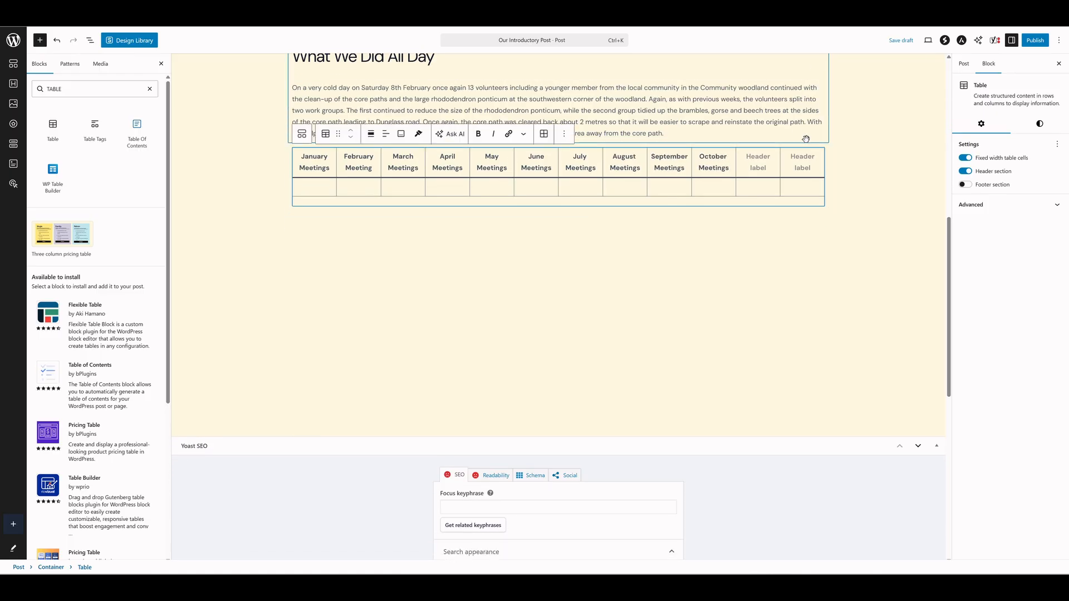
key(Tab)
text(November Meetings)
key(Tab)
text(December Meetings)
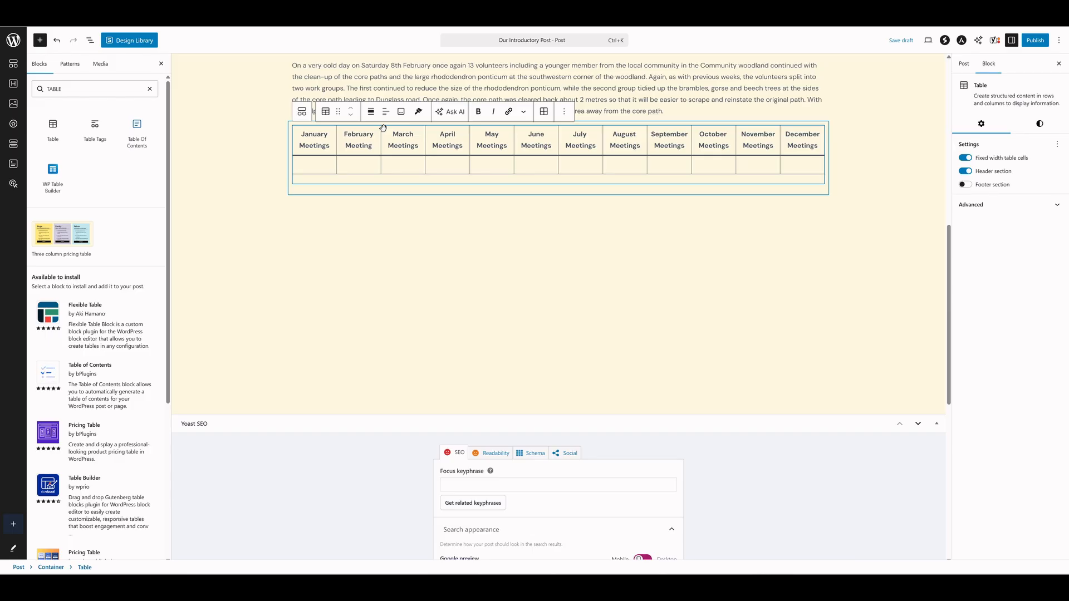
Step: Enter 5/01/2026 in the cell under January Meetings and link it to the "2026-01-14 MCWG Meeting" attachment, searching for "Minutes"
text(5)
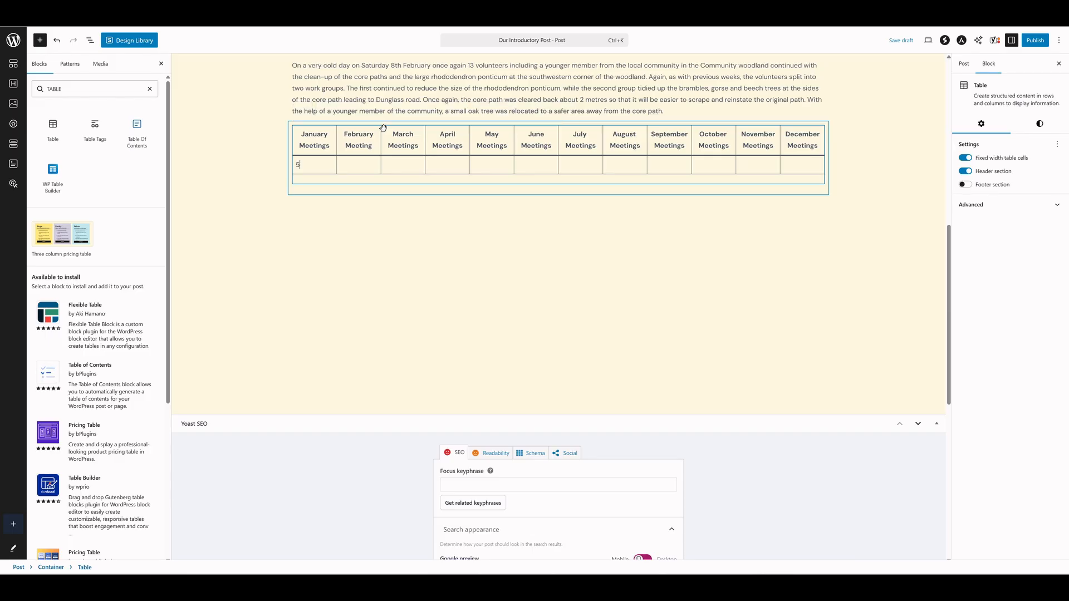
text(/01/2026)
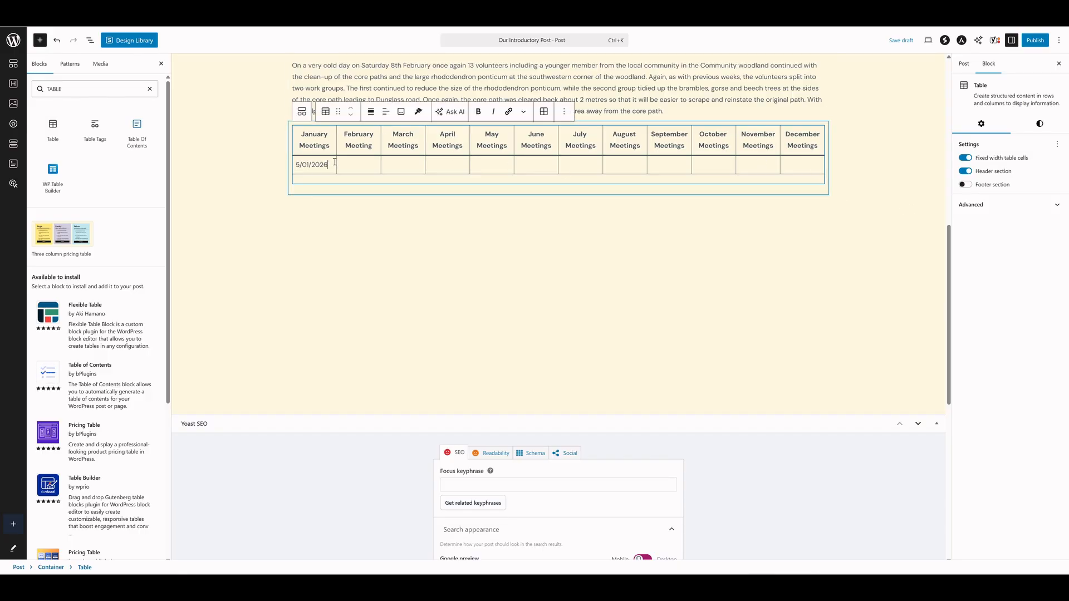
drag(330, 164, 295, 164)
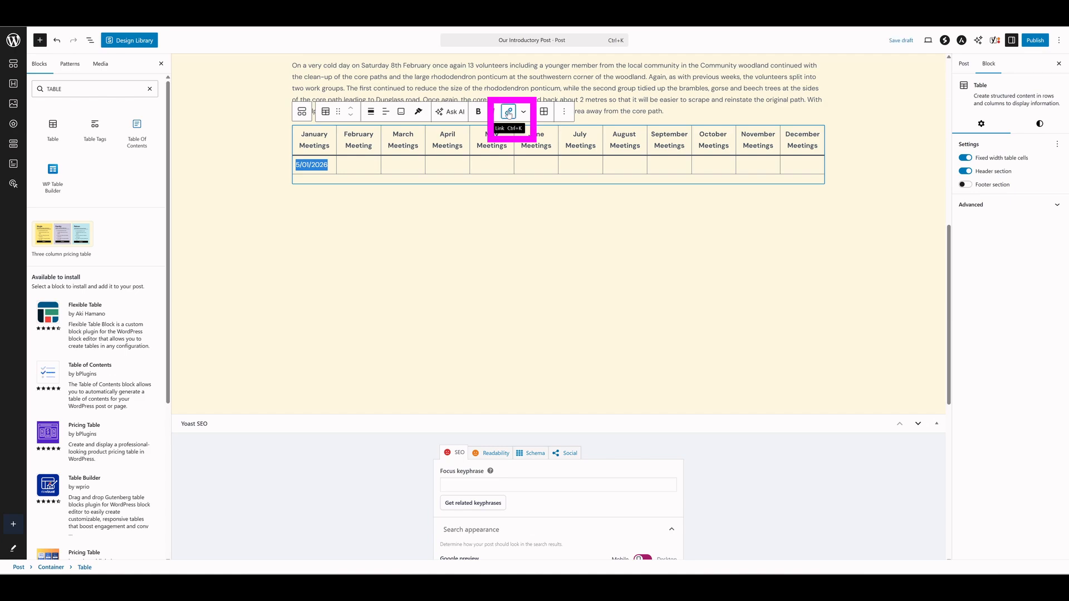
click(508, 112)
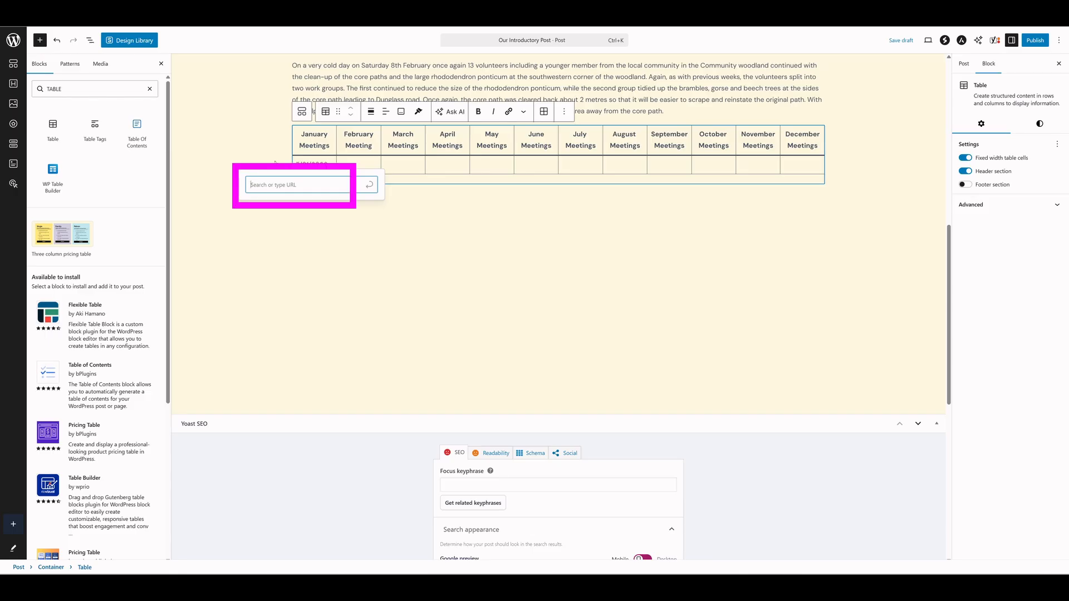
text(Minutes)
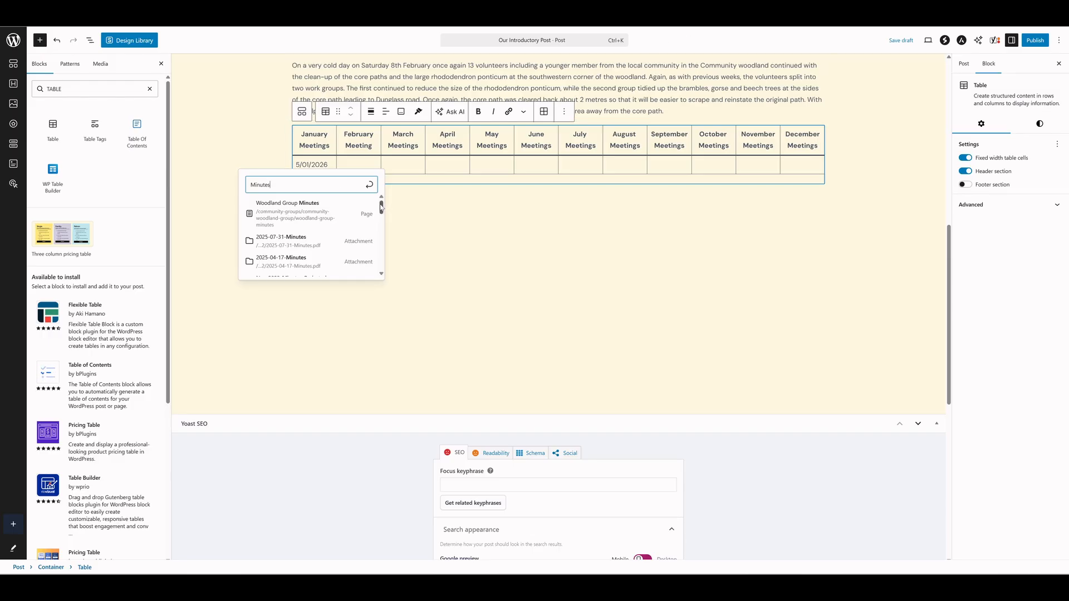
drag(381, 208, 389, 234)
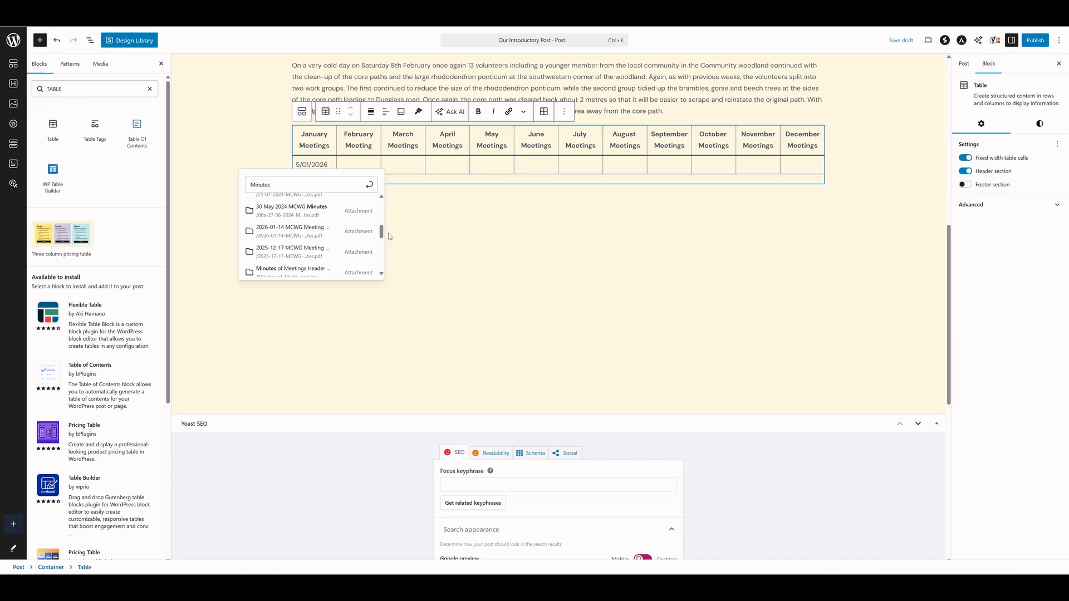
click(274, 232)
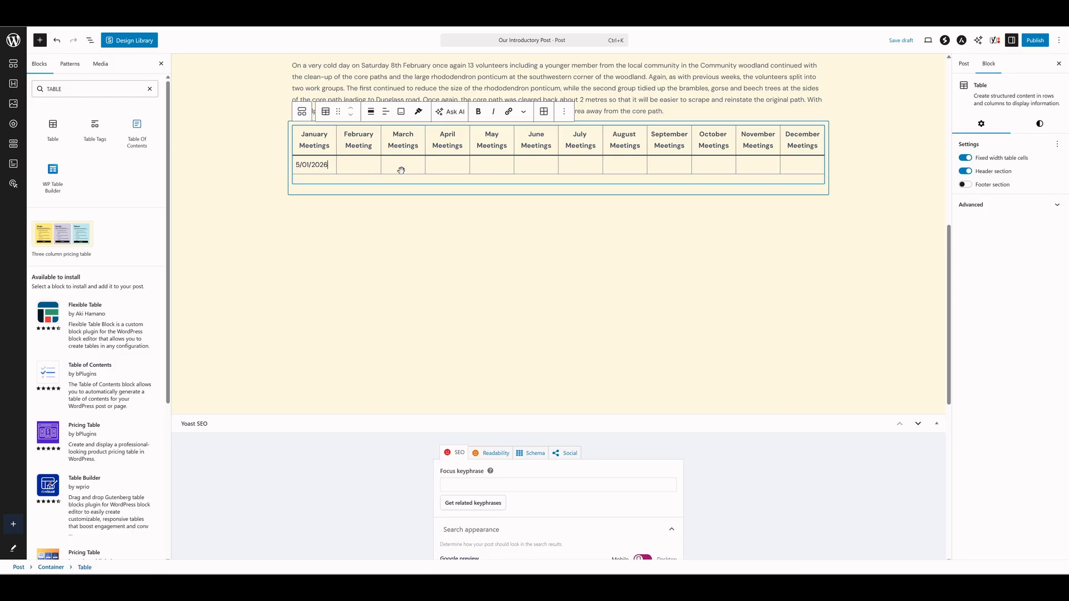
Step: Add a second date, 23/01/2026, in the January cell below the first one, separated by a blank line
key(Right)
click(332, 164)
key(Return)
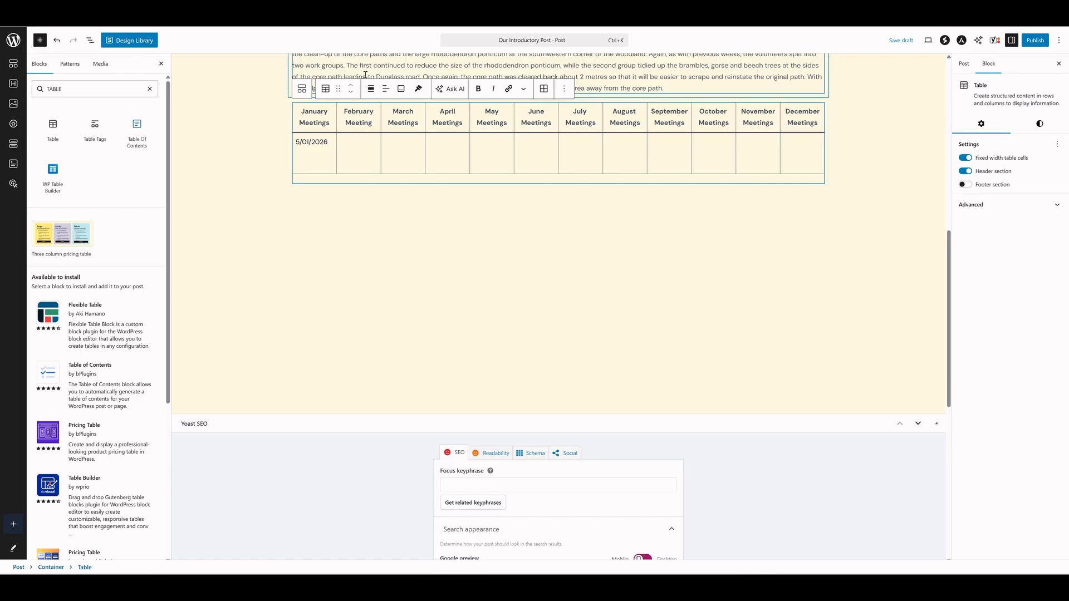
text(23)
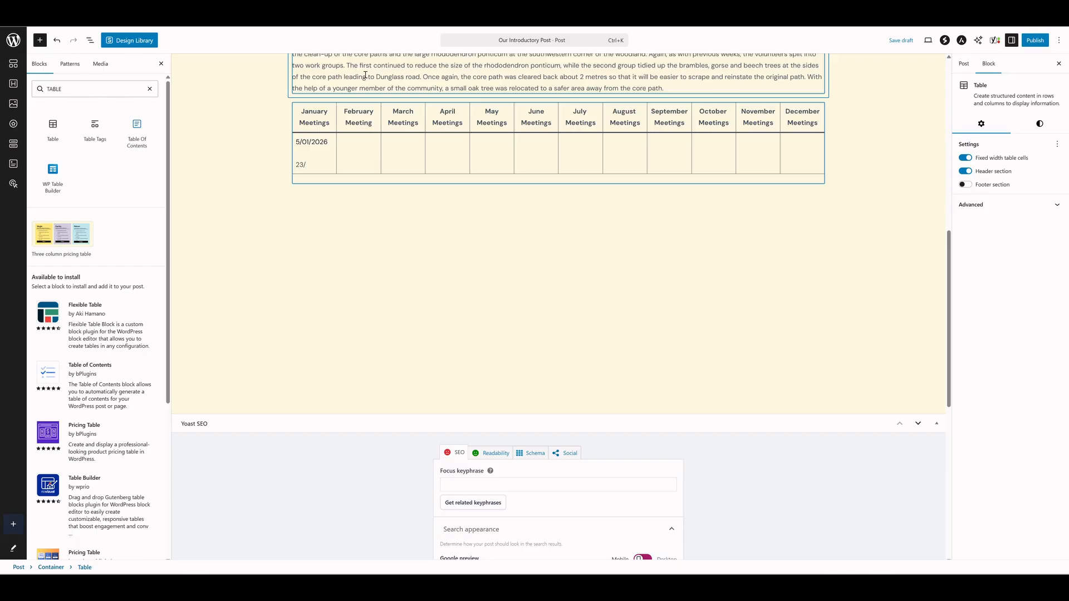
text(//01/202)
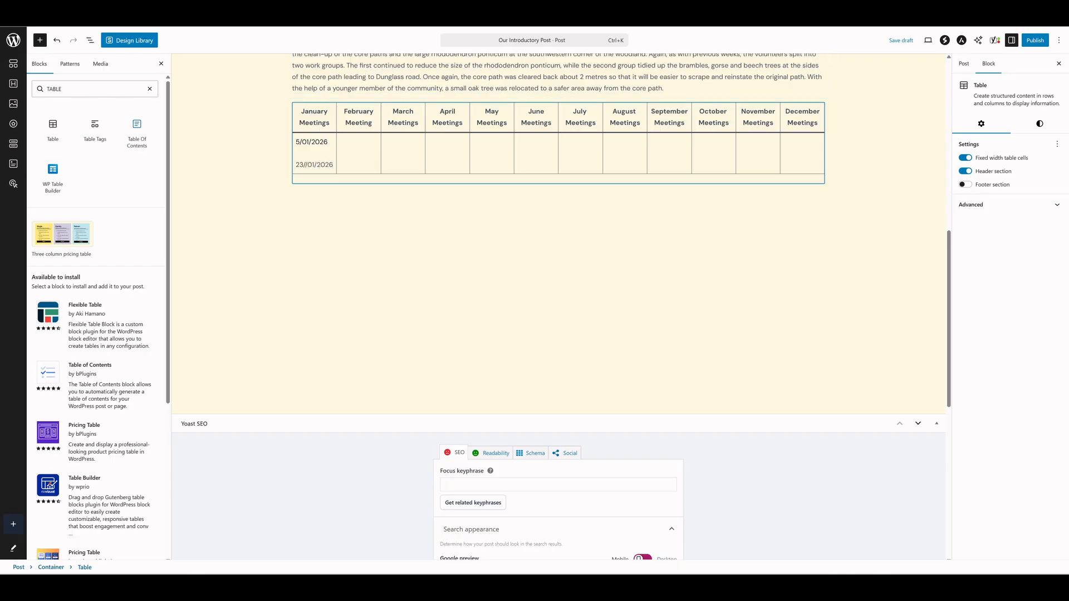
click(333, 165)
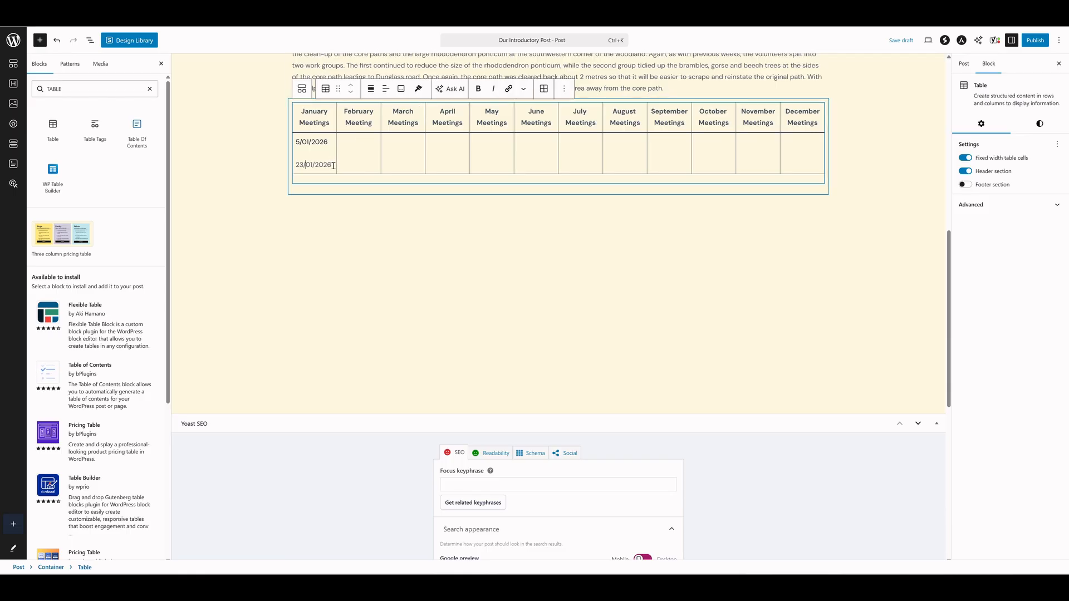
Step: Link the date 23/01/2026 to the "2025-04-17-Minutes" attachment, searching for "Minutes"
drag(333, 165, 296, 164)
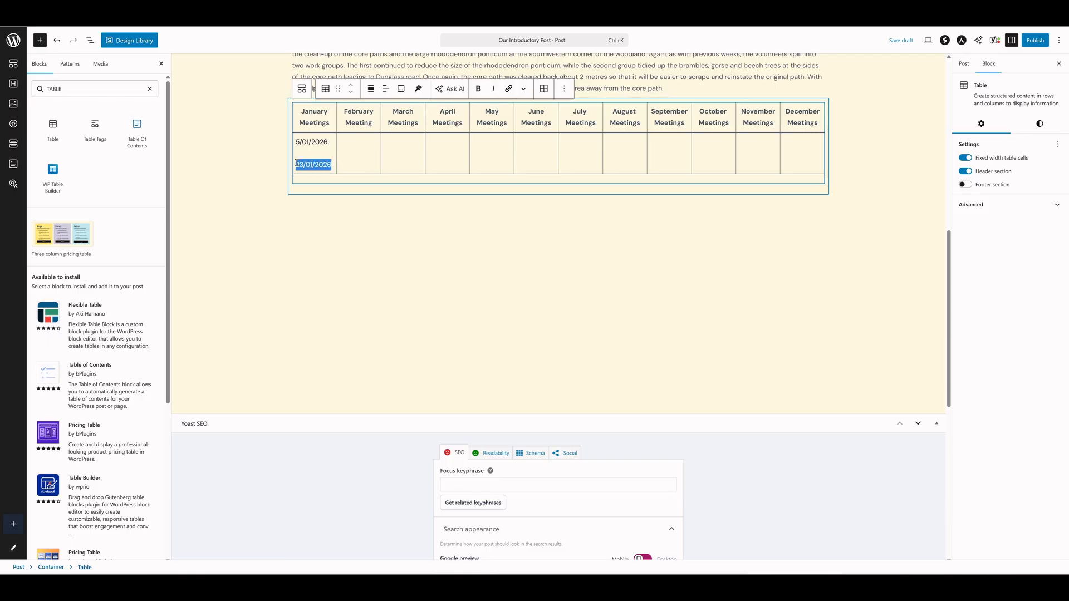
click(509, 88)
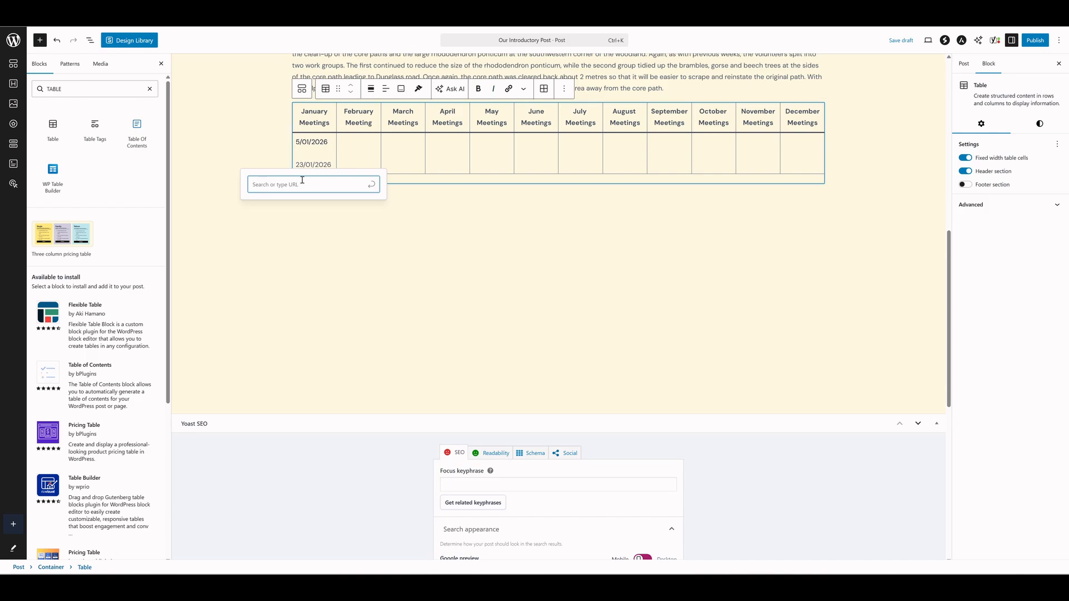
text(Min)
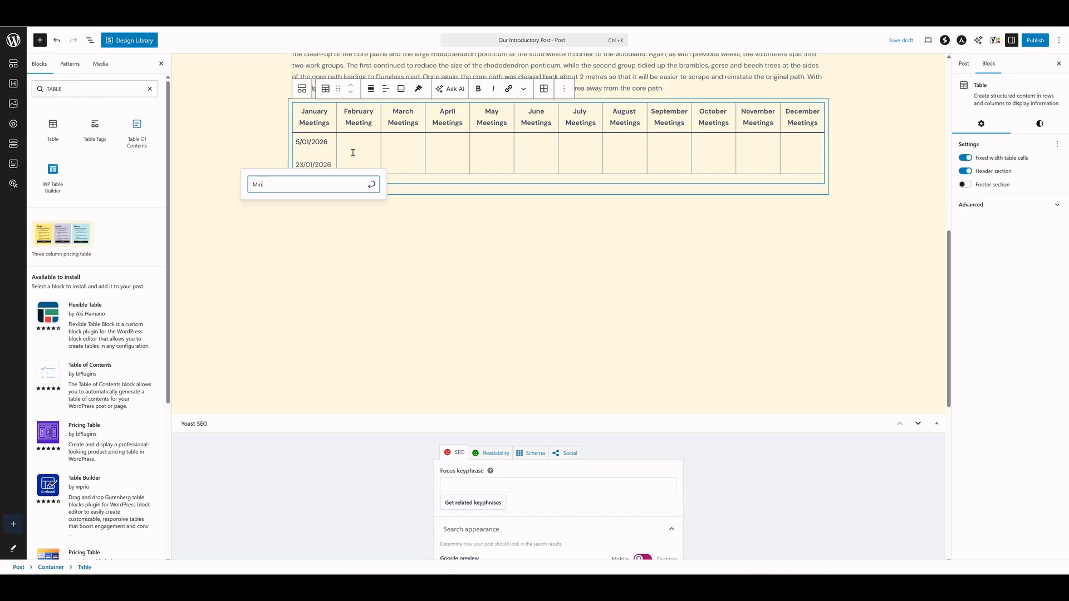
text(utes)
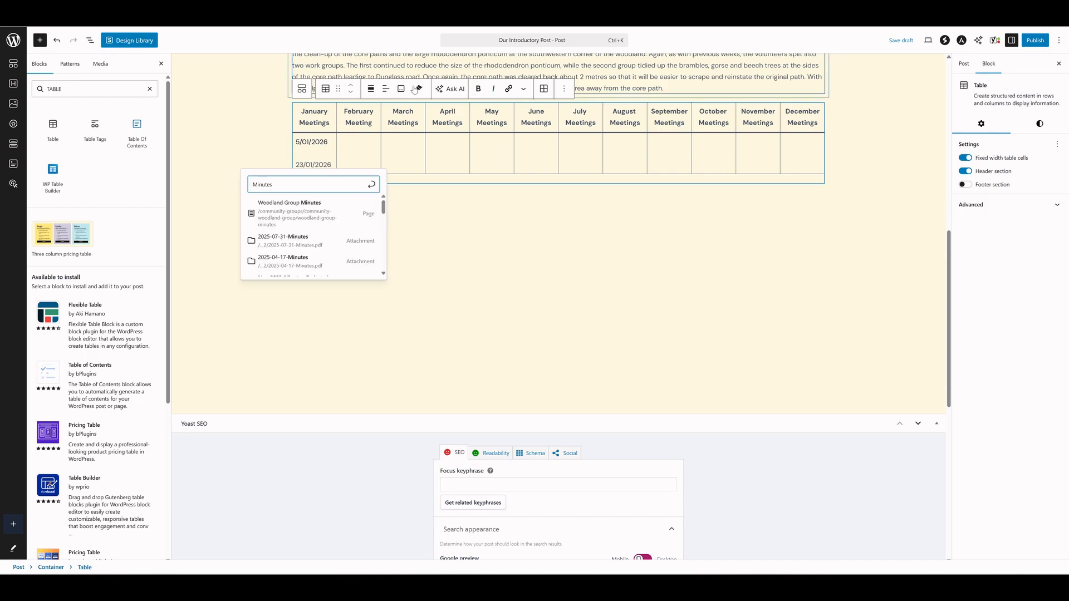
click(295, 262)
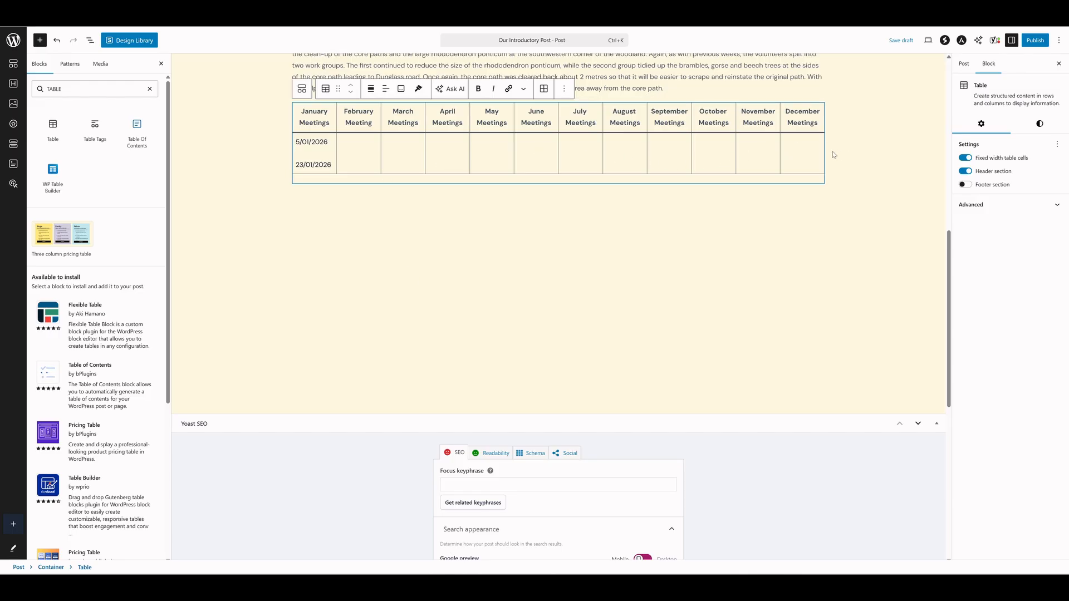
Step: Preview the post with its new table in a new tab
click(570, 142)
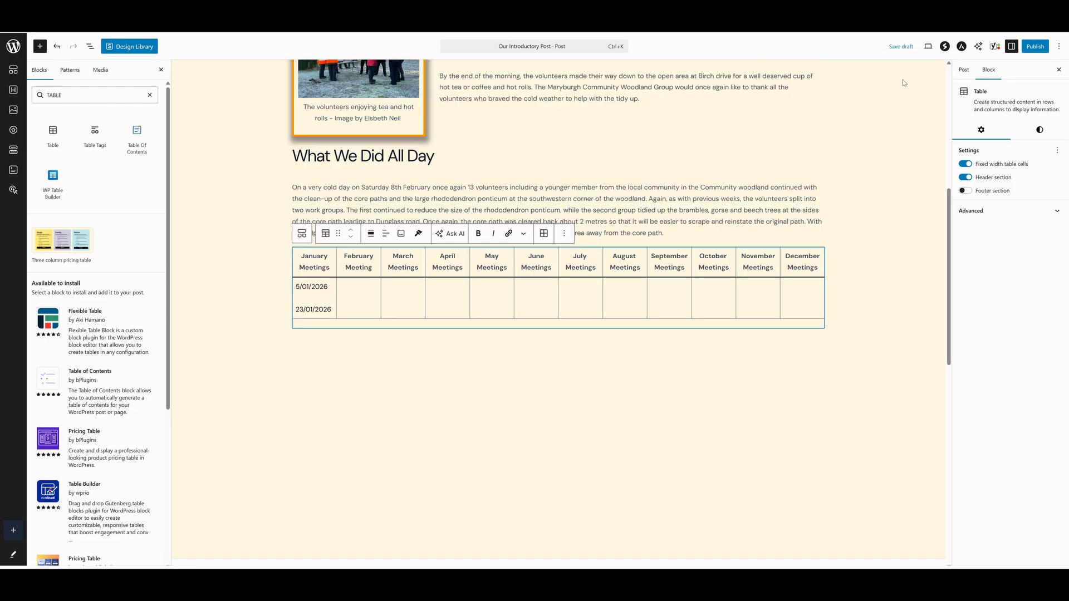
click(928, 48)
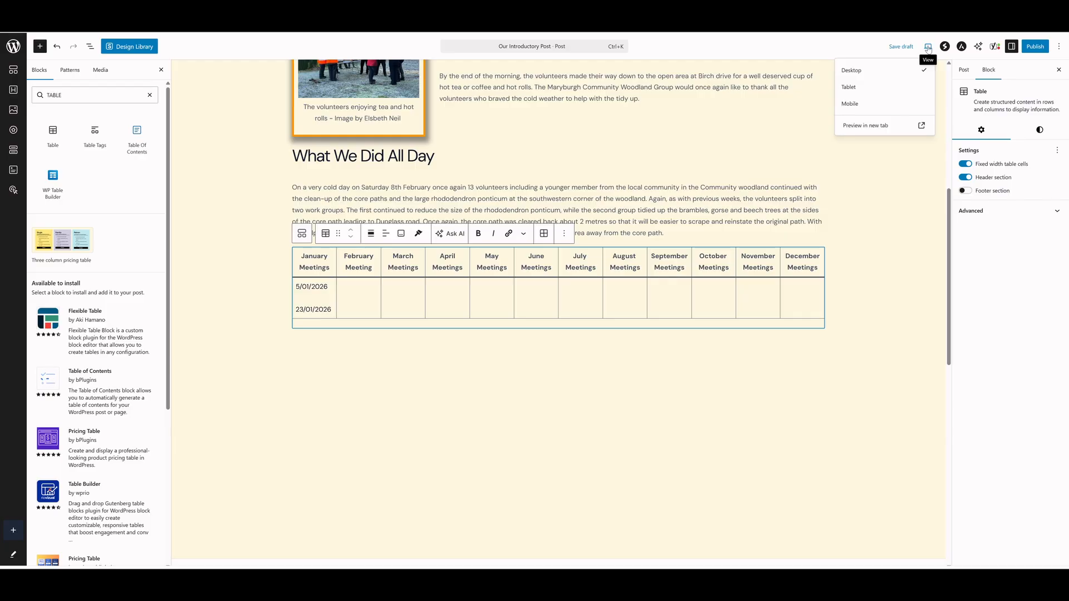
click(867, 128)
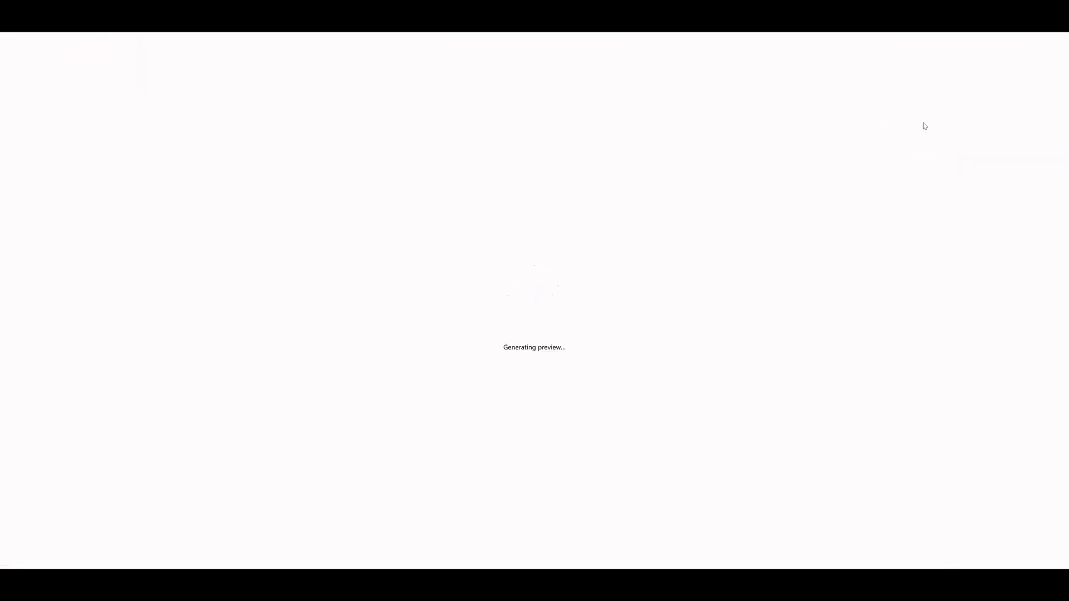